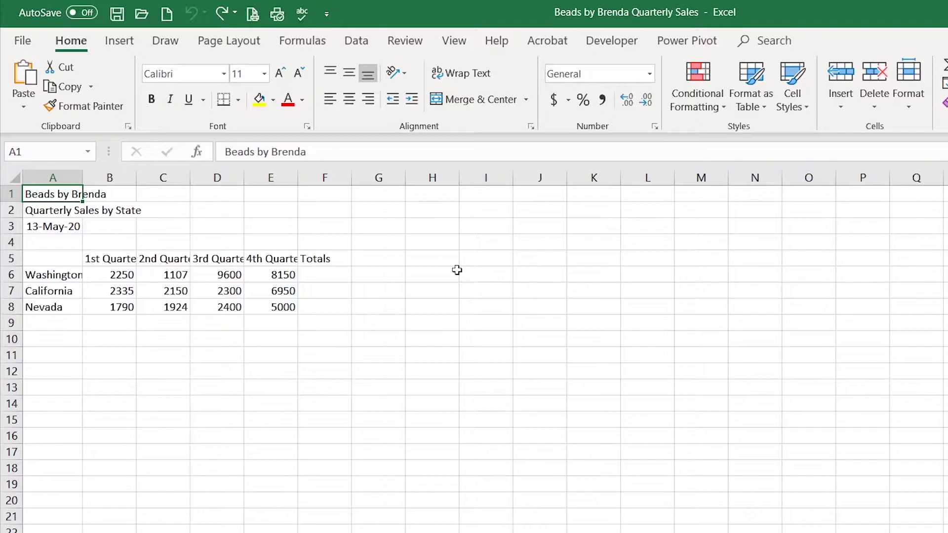
# - AutoFit column B to its 1st Quarter heading and manually widen column C until the 2nd Quarter heading fits
pyautogui.click(120, 259)
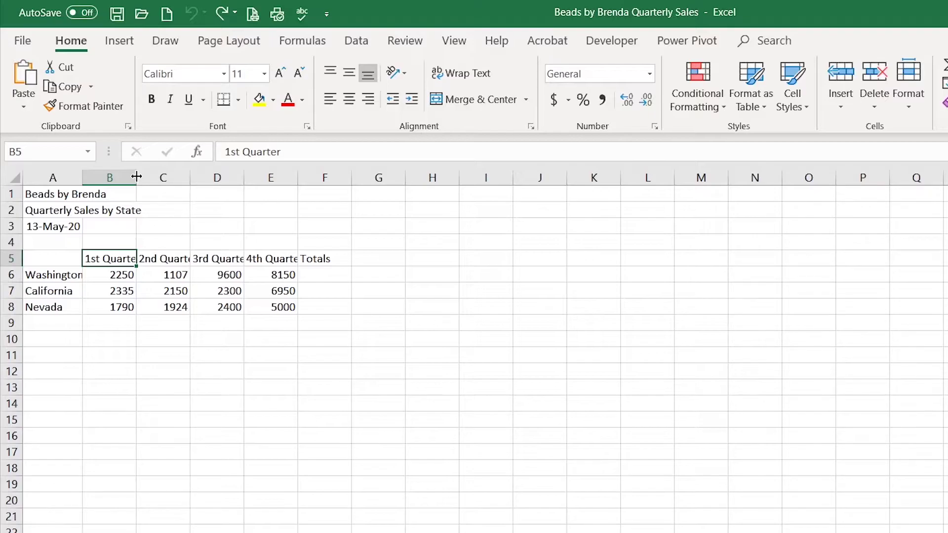
pyautogui.doubleClick(136, 176)
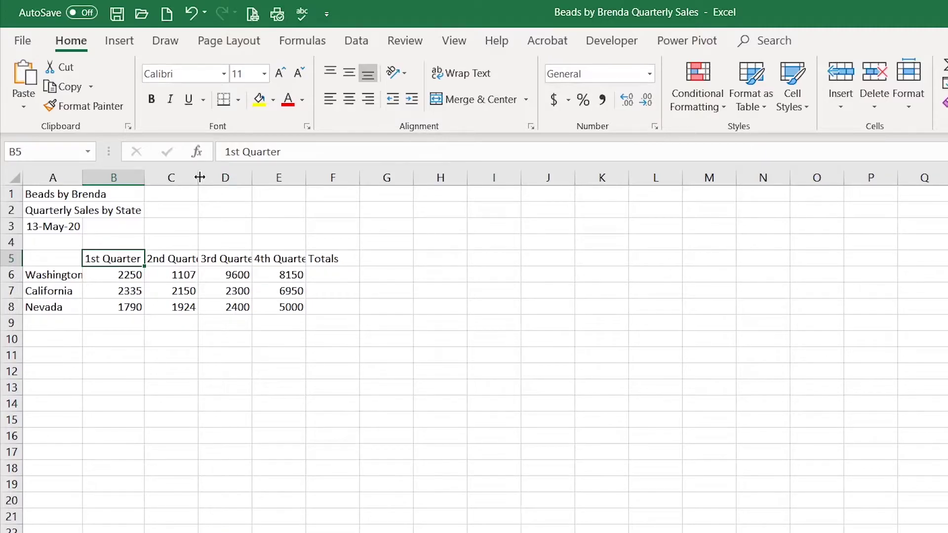
pyautogui.moveTo(200, 177); pyautogui.dragTo(223, 181)
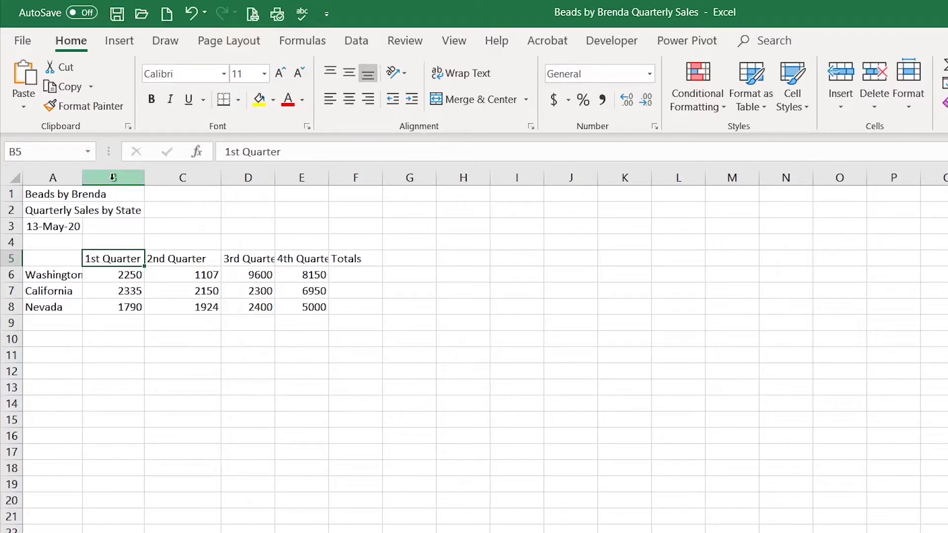
# - AutoFit columns B through F as a group and widen them all to one equal, roomier width
pyautogui.moveTo(113, 177); pyautogui.dragTo(297, 181)
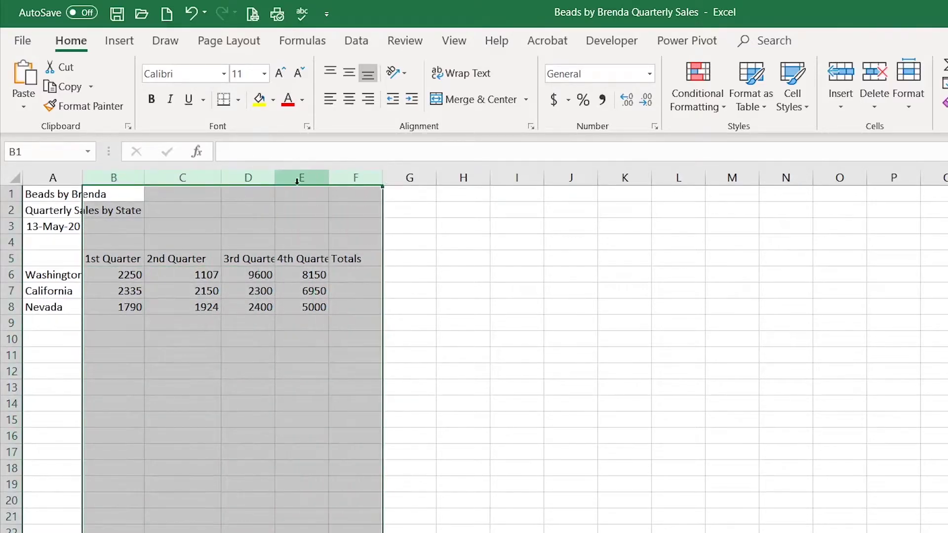
pyautogui.doubleClick(221, 178)
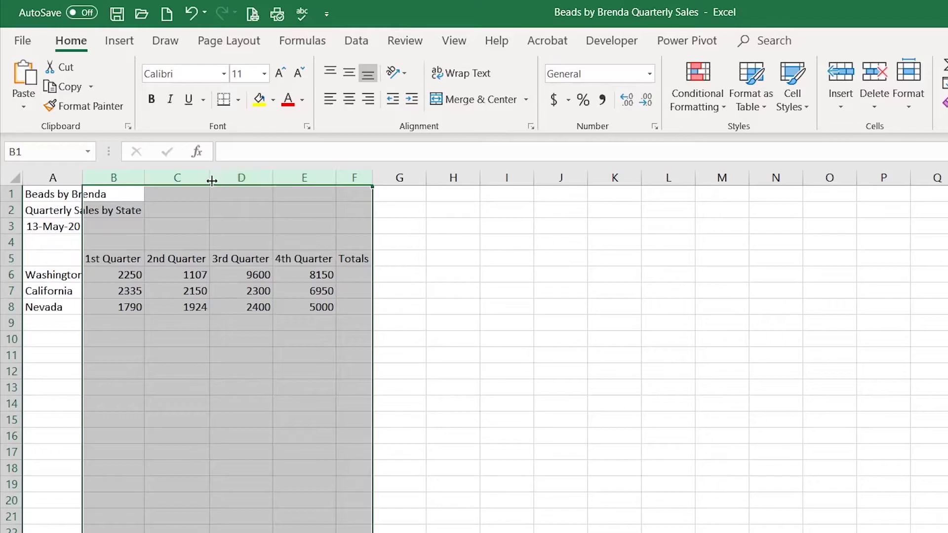
pyautogui.moveTo(209, 177); pyautogui.dragTo(229, 179)
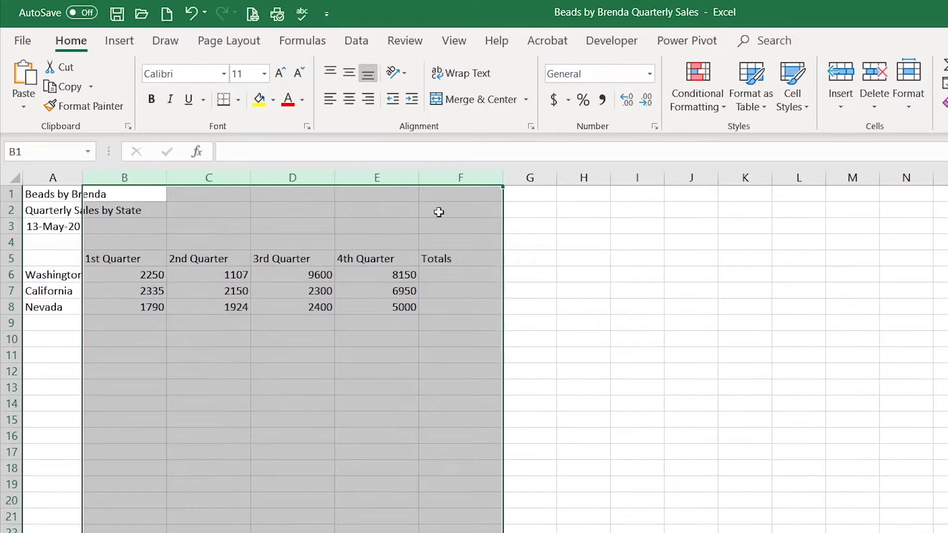
pyautogui.click(636, 275)
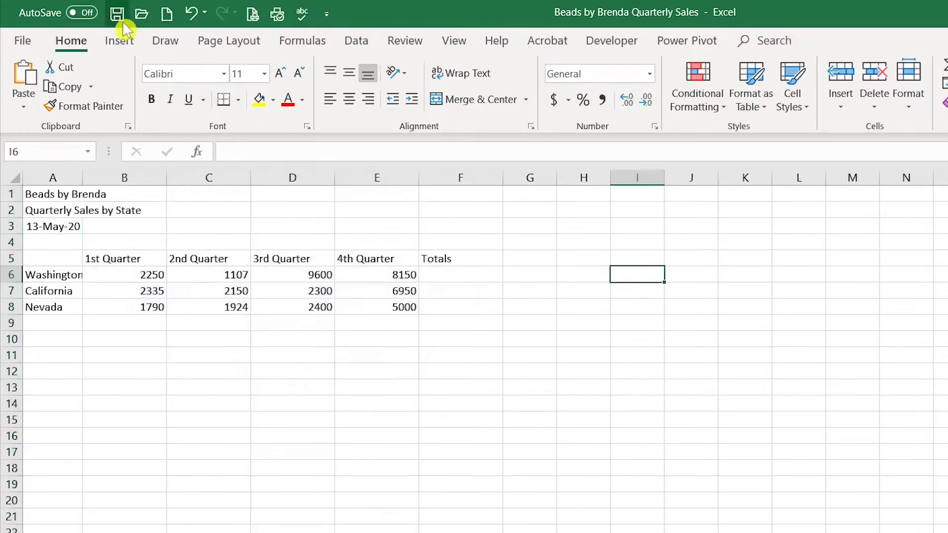
# - Undo all the column width changes made so far in the sheet
pyautogui.click(191, 14)
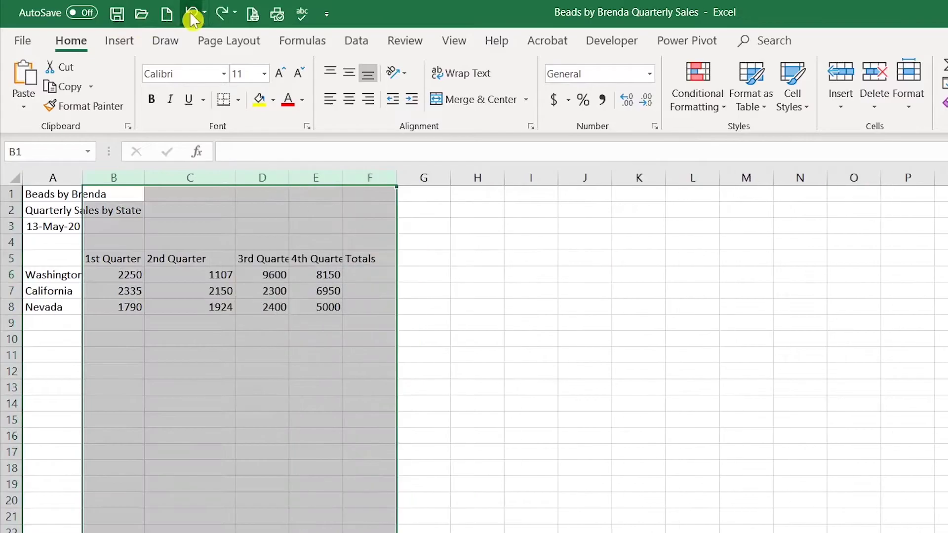
pyautogui.click(191, 14)
pyautogui.click(191, 14)
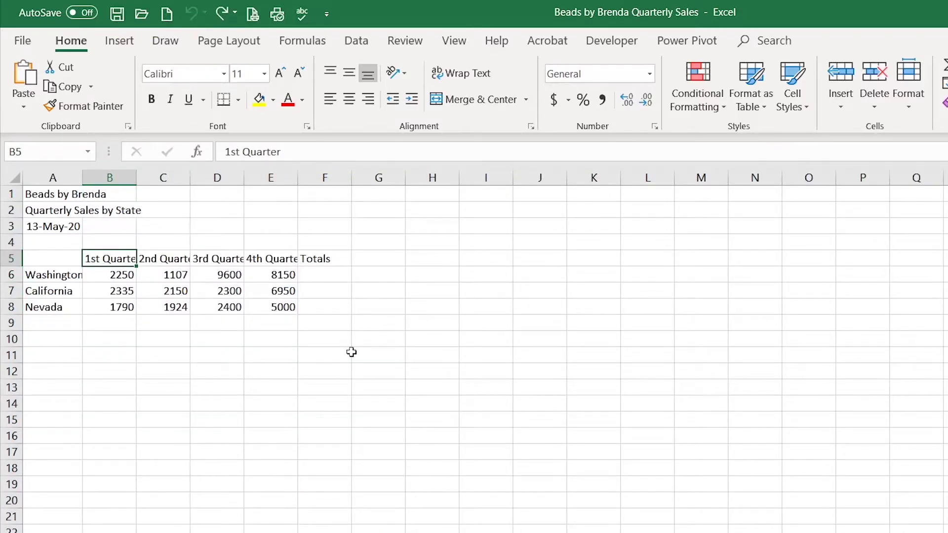
# - AutoFit every column in the worksheet to its contents and clear the whole-sheet selection
pyautogui.click(13, 178)
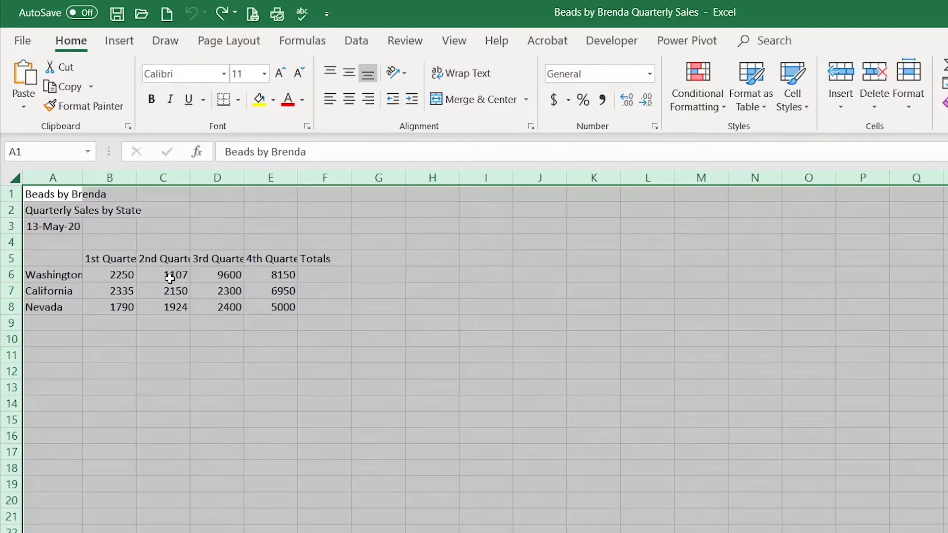
pyautogui.doubleClick(192, 177)
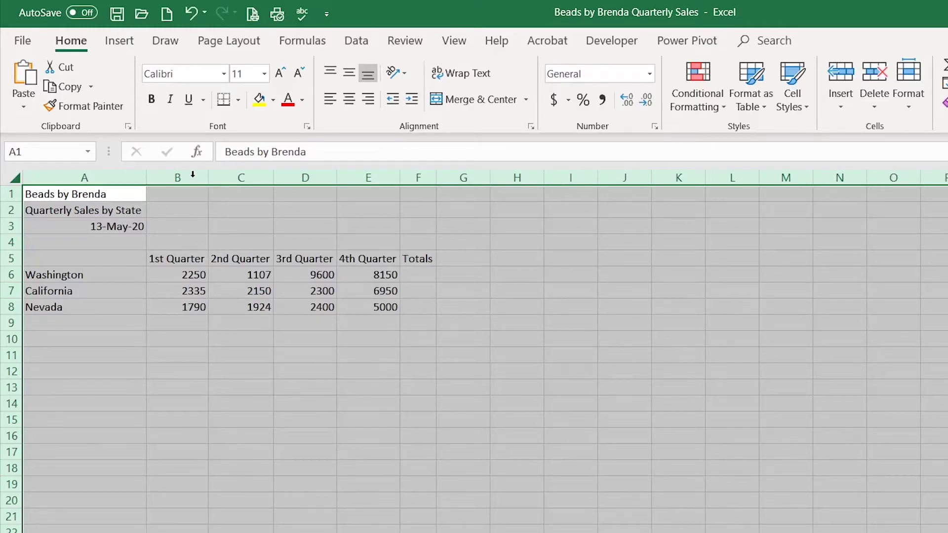
pyautogui.click(535, 270)
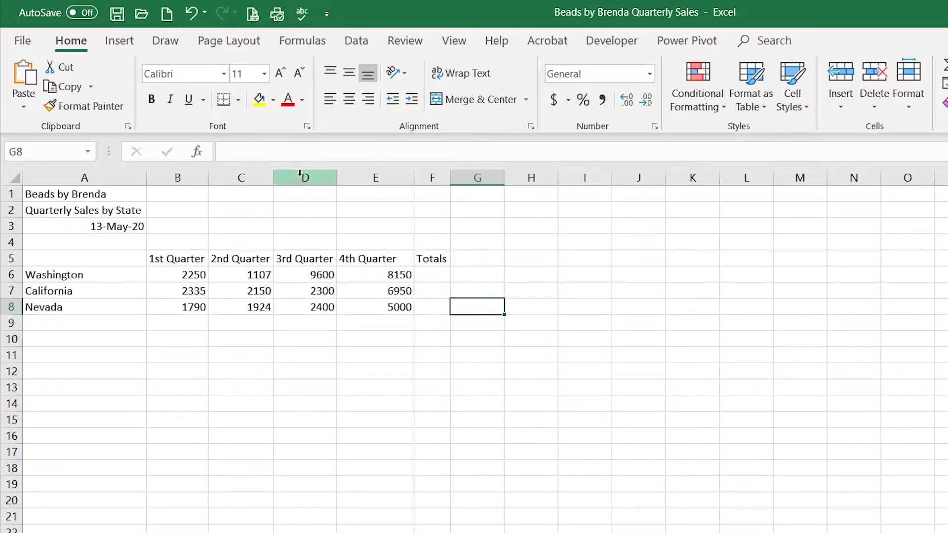
# - Set the width of column D, the 3rd Quarter column, to exactly 15
pyautogui.rightClick(299, 174)
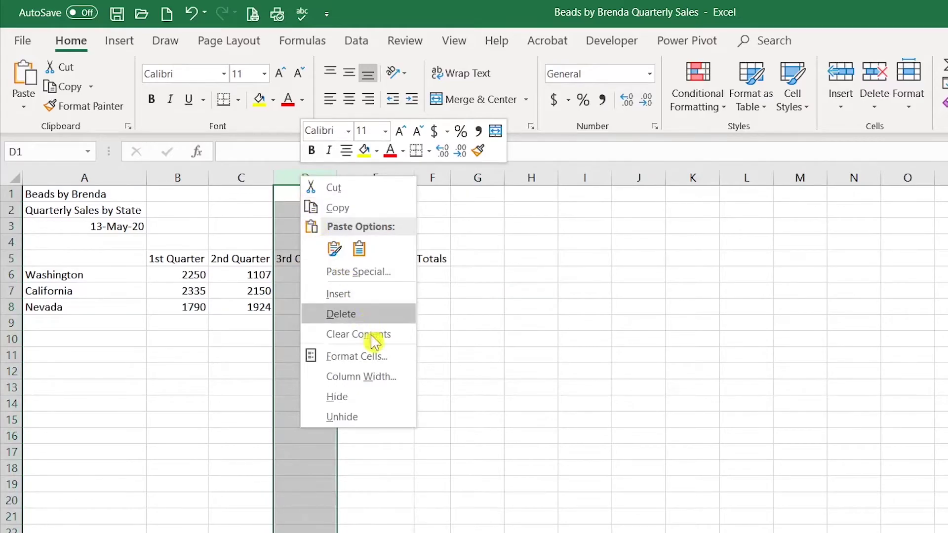
pyautogui.click(390, 377)
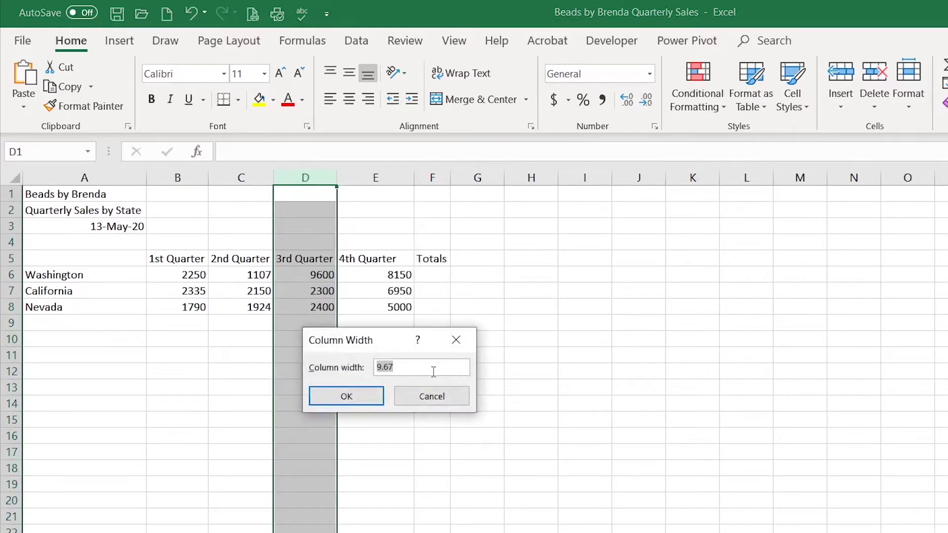
pyautogui.write('15')
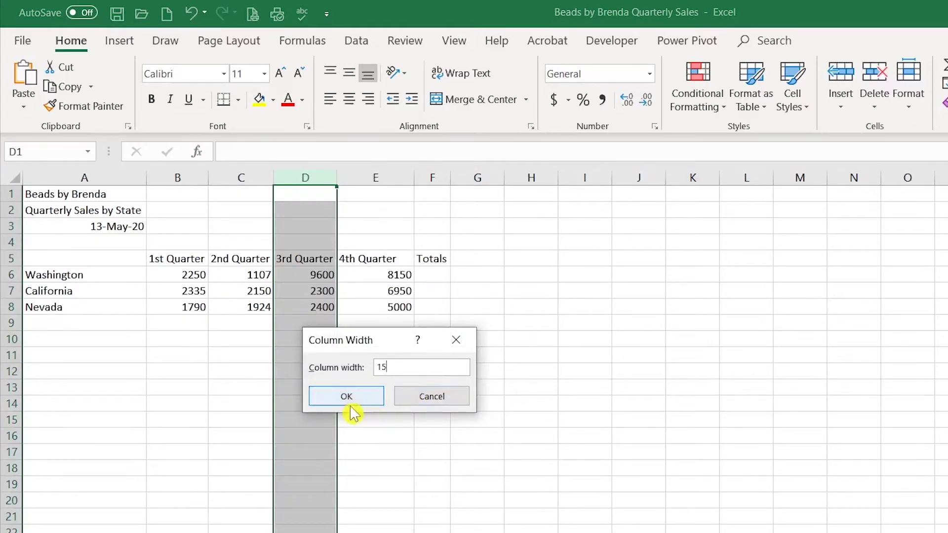
pyautogui.click(349, 398)
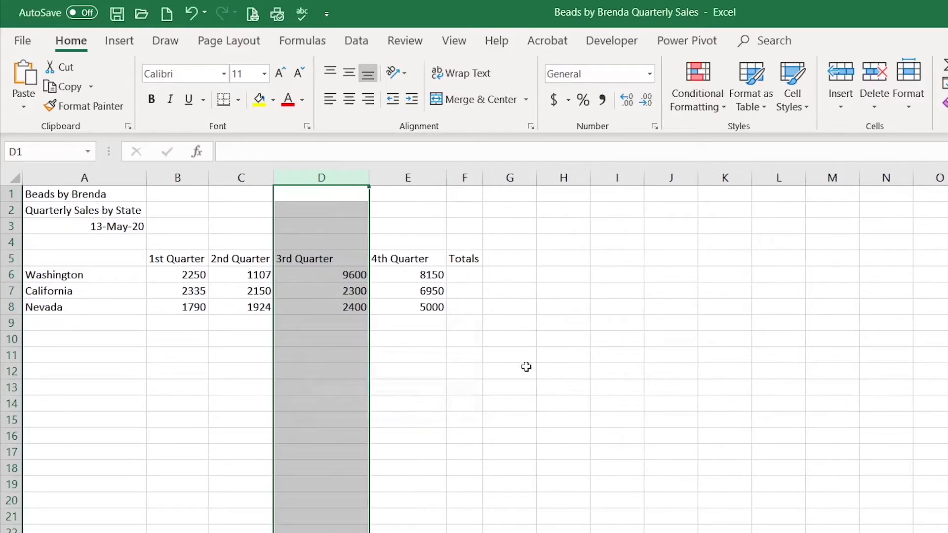
pyautogui.click(352, 276)
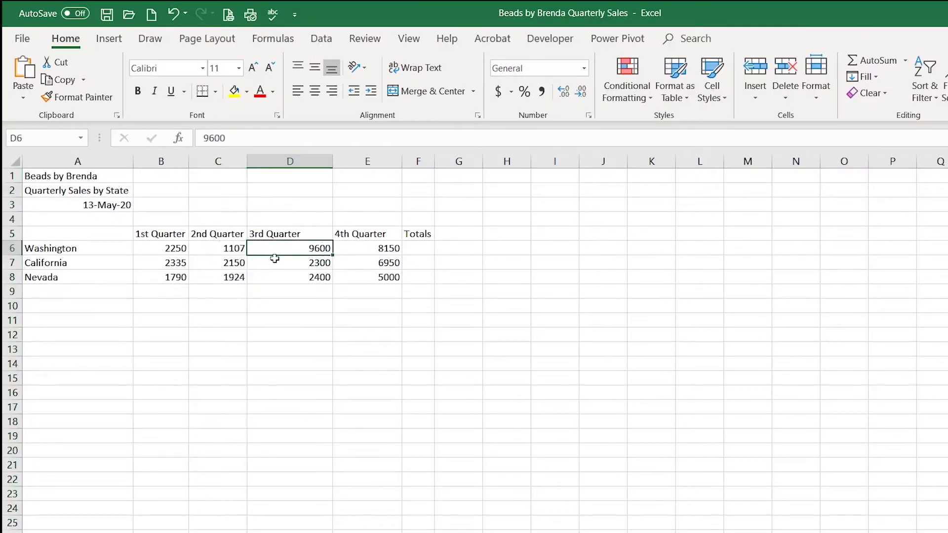
# - Set the width of column C, the 2nd Quarter column, to exactly 15
pyautogui.click(216, 159)
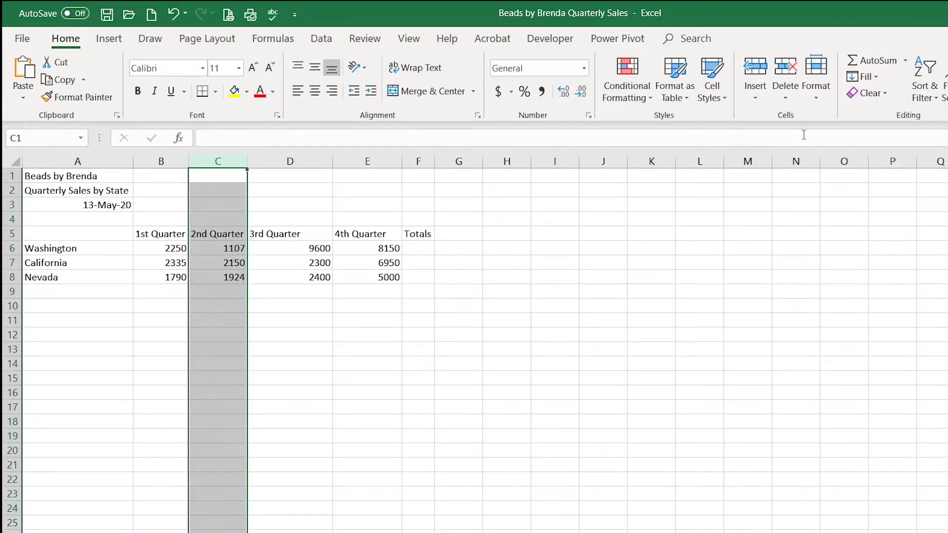
pyautogui.click(824, 98)
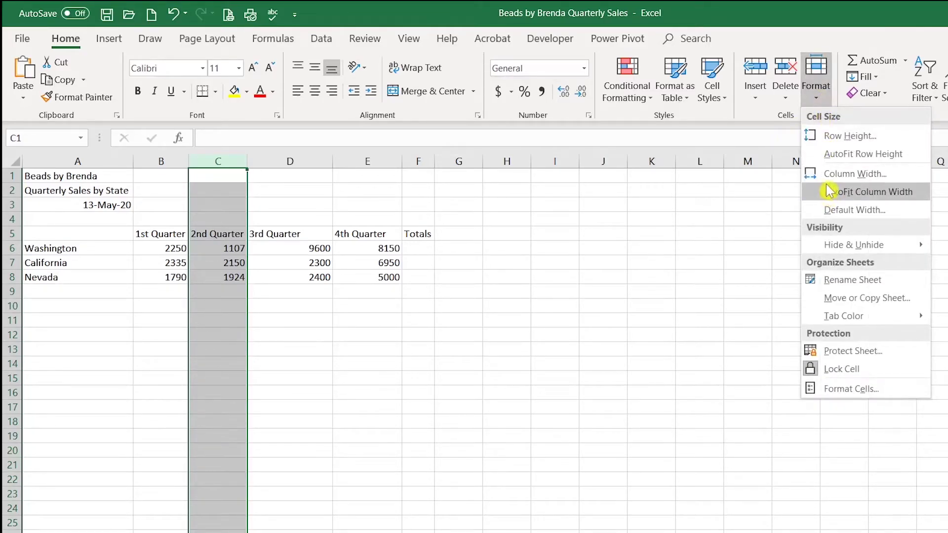
pyautogui.click(854, 173)
pyautogui.write('15')
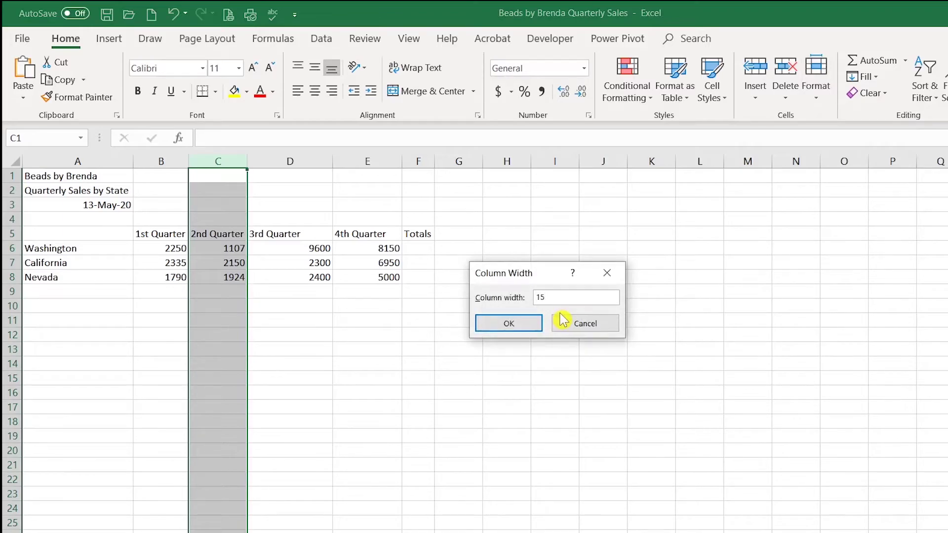
pyautogui.click(529, 326)
pyautogui.click(394, 334)
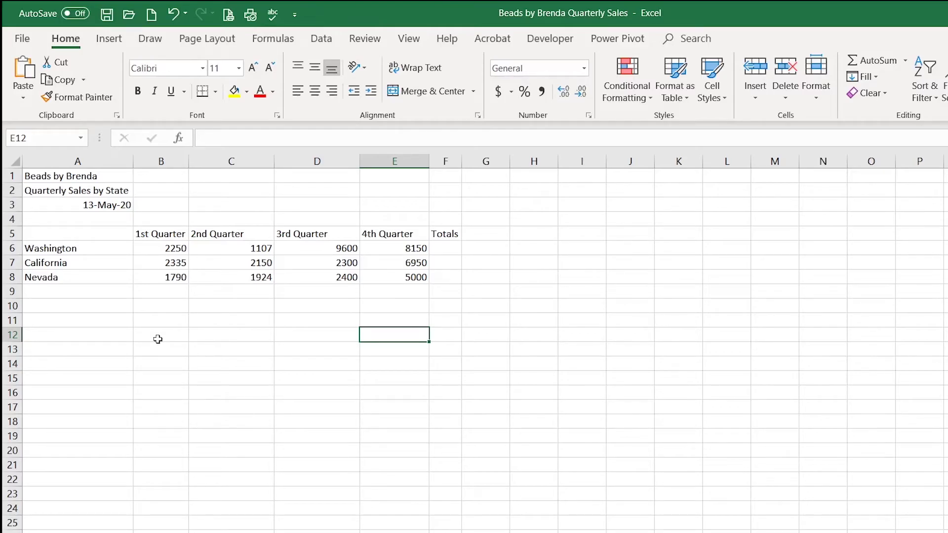
# - Enlarge rows 1 through 8 together to a height of about 25.2 and set their row height to 25
pyautogui.moveTo(11, 176); pyautogui.dragTo(11, 277)
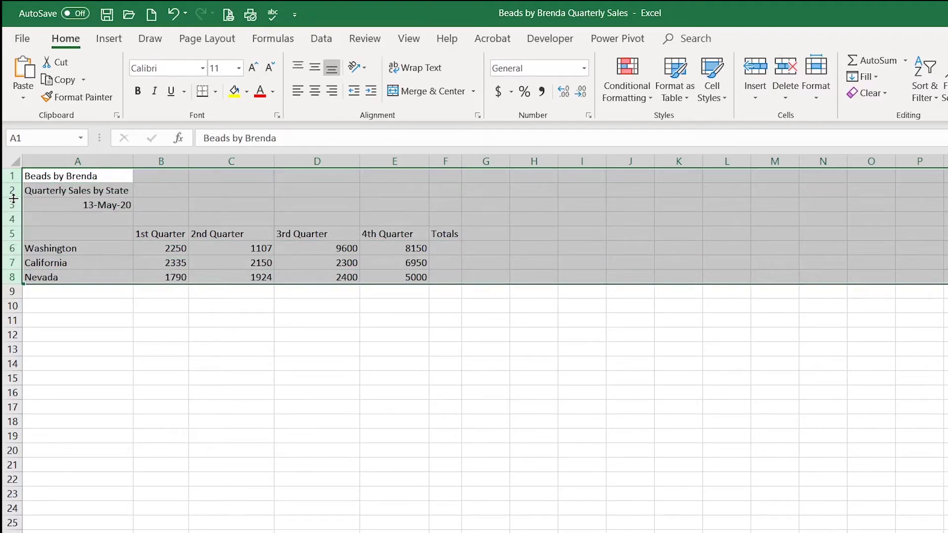
pyautogui.moveTo(13, 198); pyautogui.dragTo(11, 209)
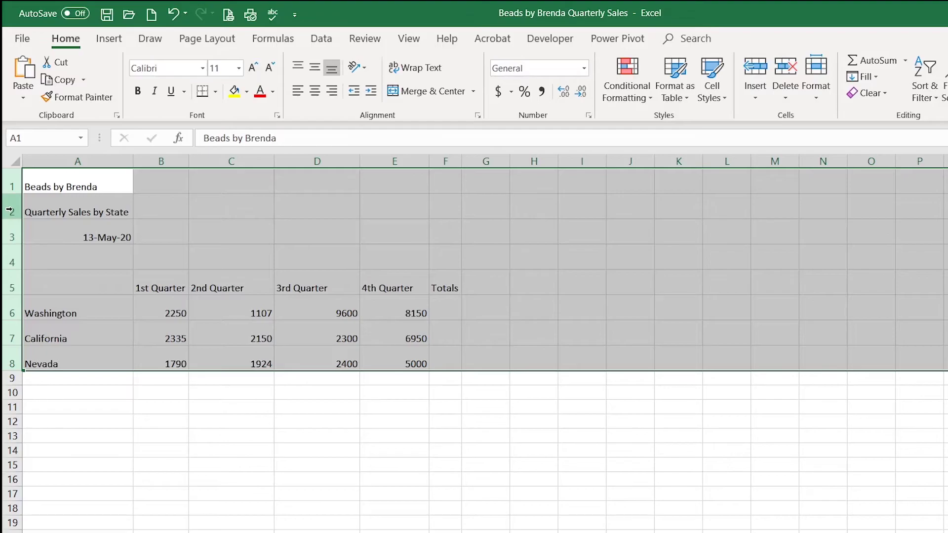
pyautogui.rightClick(9, 210)
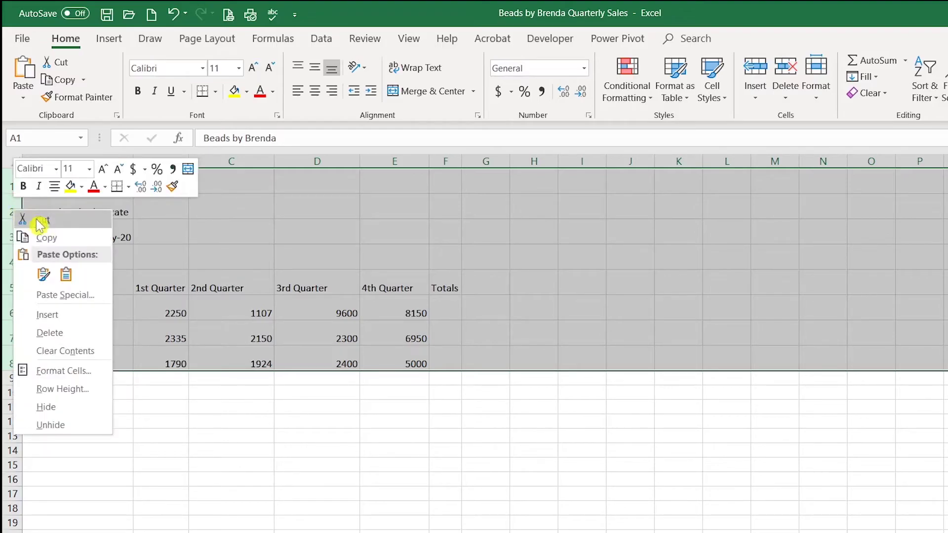
pyautogui.click(85, 389)
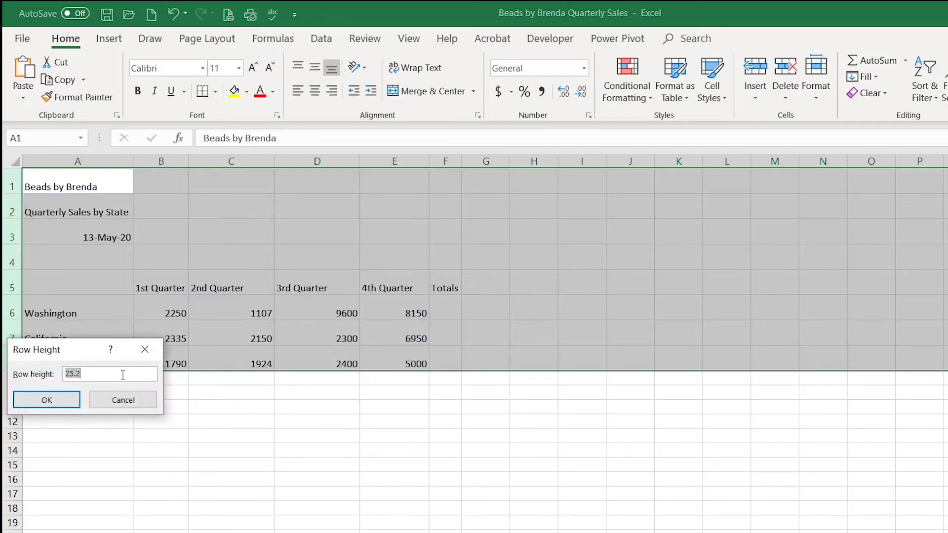
pyautogui.write('25')
pyautogui.press('Return')
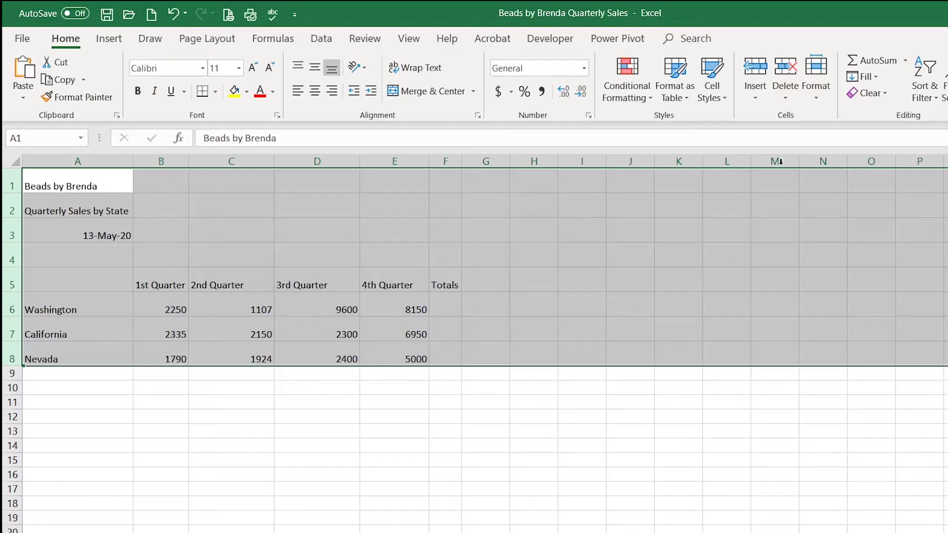
# - Set the row height of the selected rows 1 through 8 to 30
pyautogui.click(817, 98)
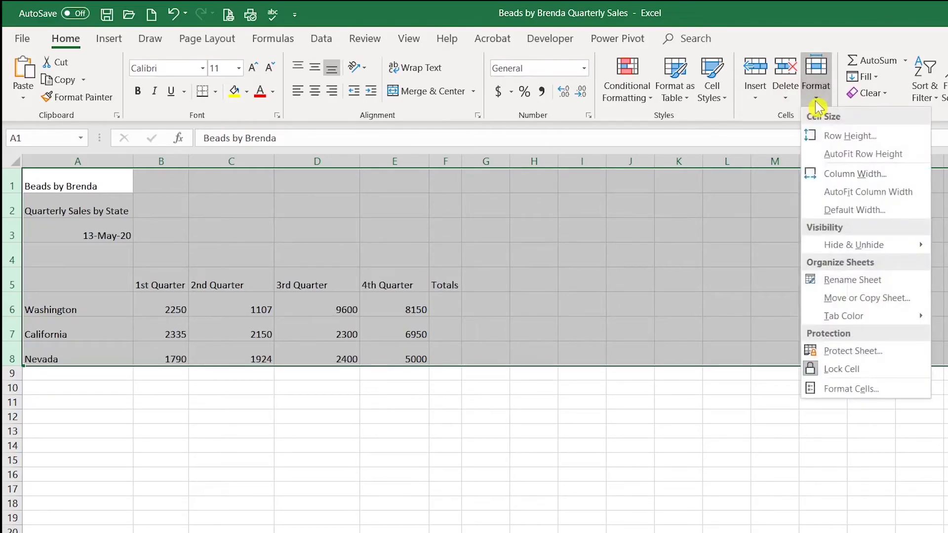
pyautogui.click(837, 138)
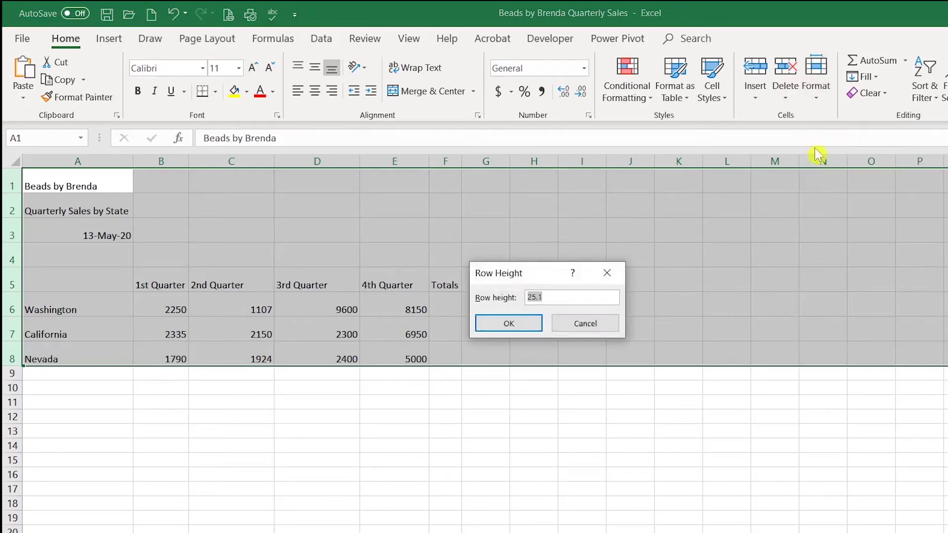
pyautogui.write('30')
pyautogui.click(517, 323)
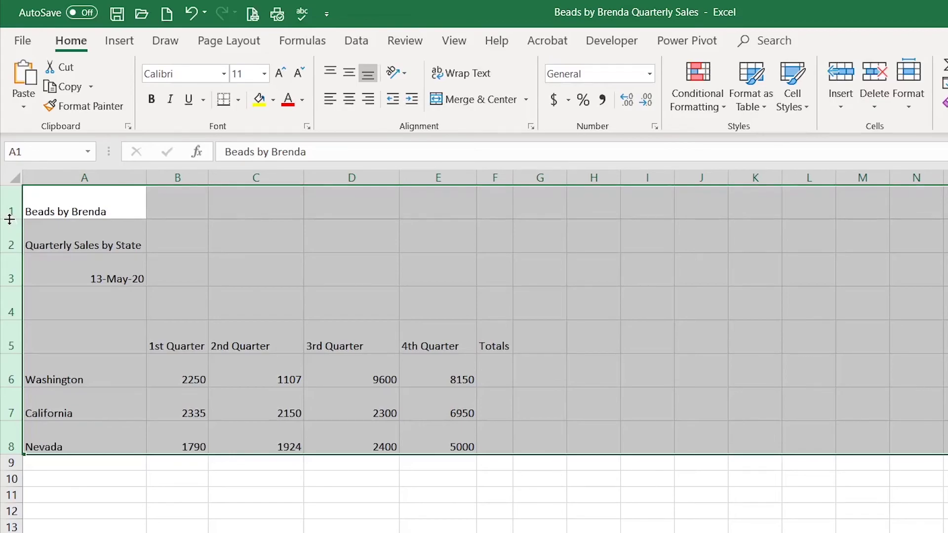
# - AutoFit the height of rows 1 through 8 and the width of all columns in the worksheet
pyautogui.doubleClick(9, 219)
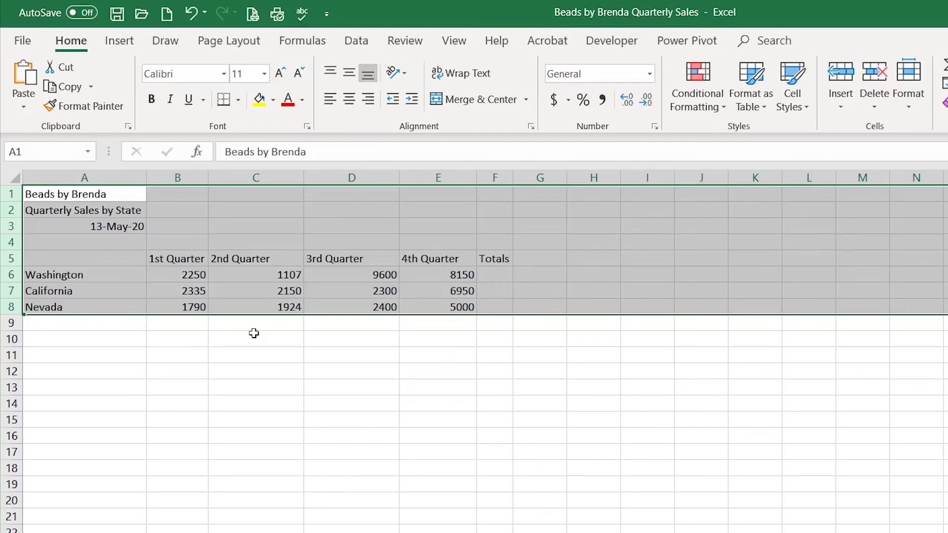
pyautogui.click(10, 178)
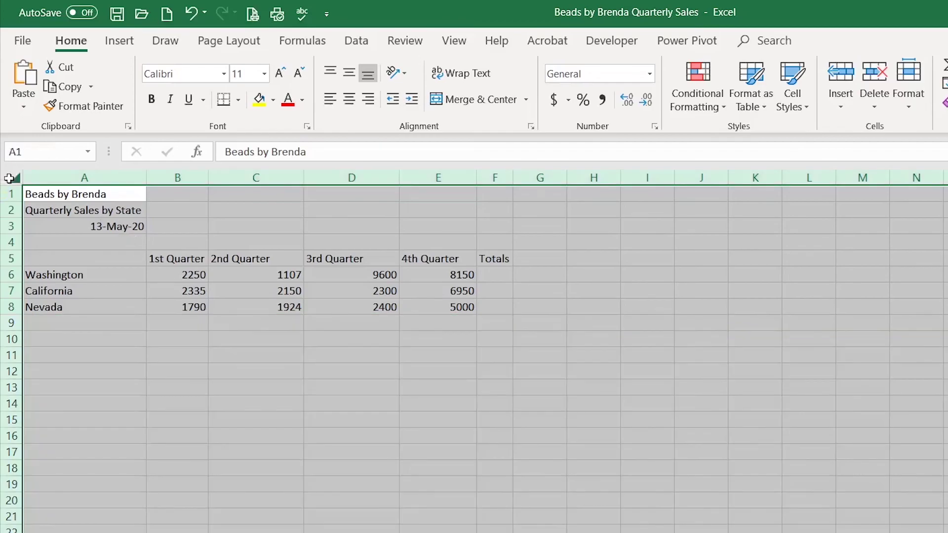
pyautogui.doubleClick(207, 178)
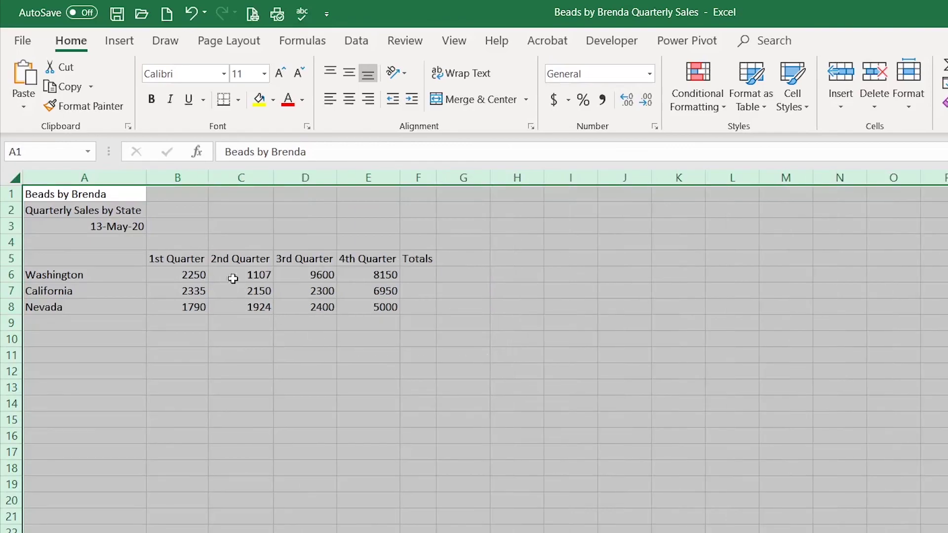